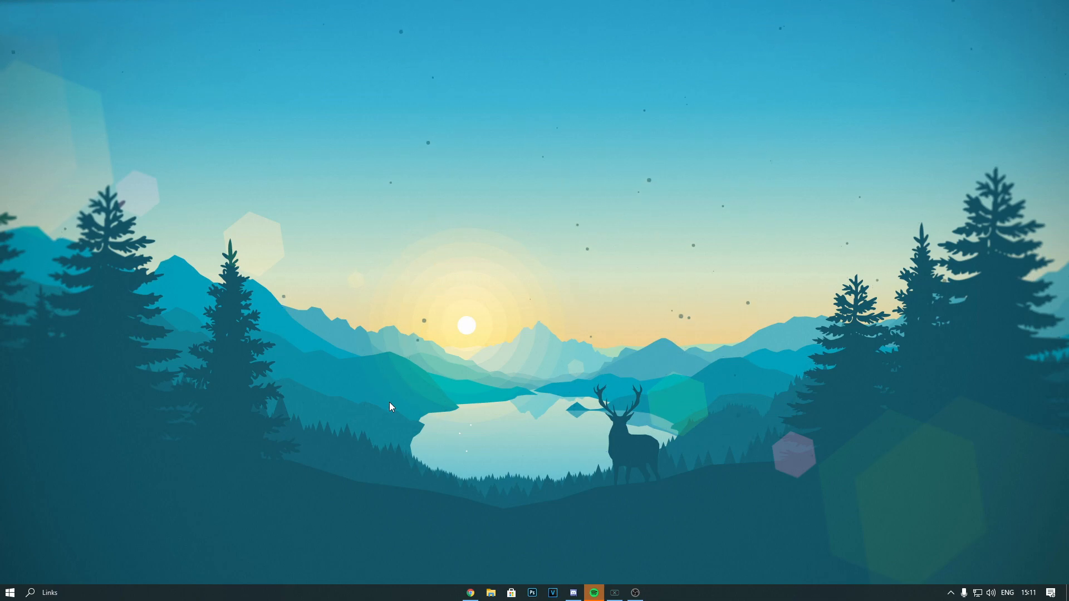
Launch the Windows Registry Editor by running regedit
key("super+r")
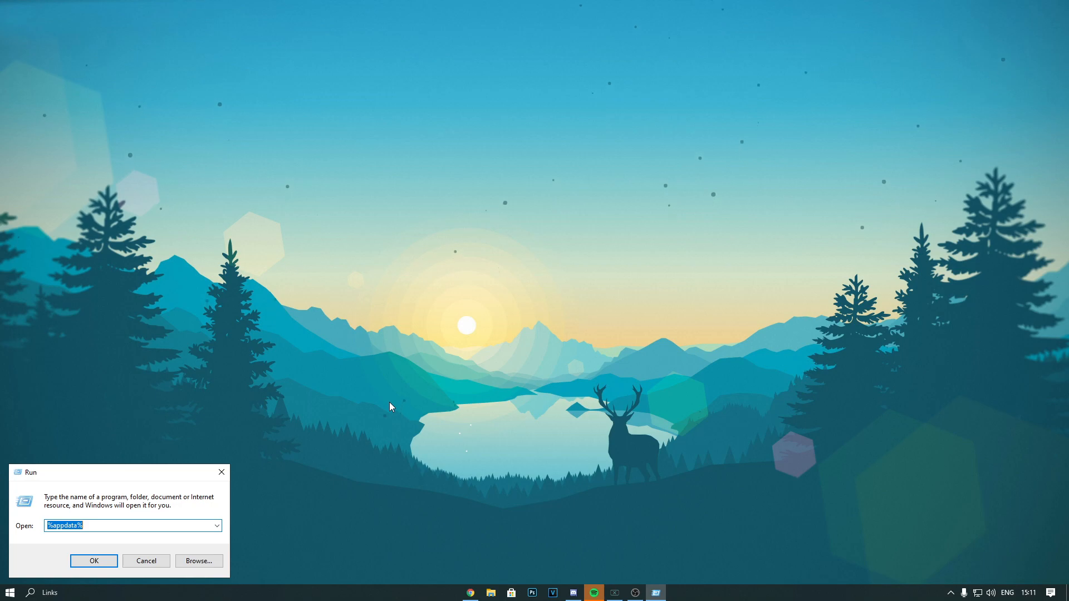
key("BackSpace")
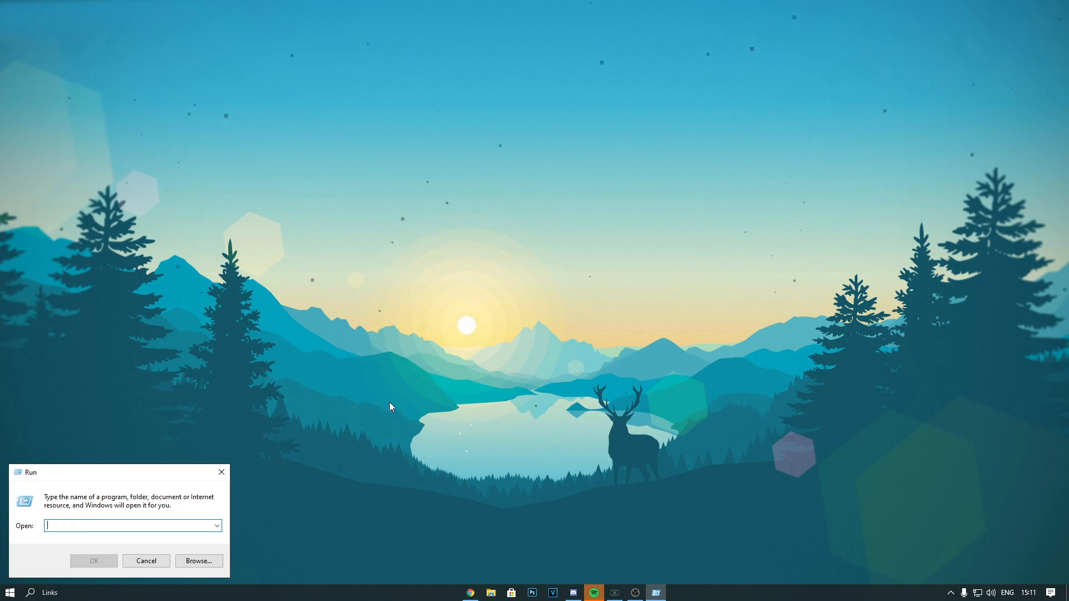
type("regedit")
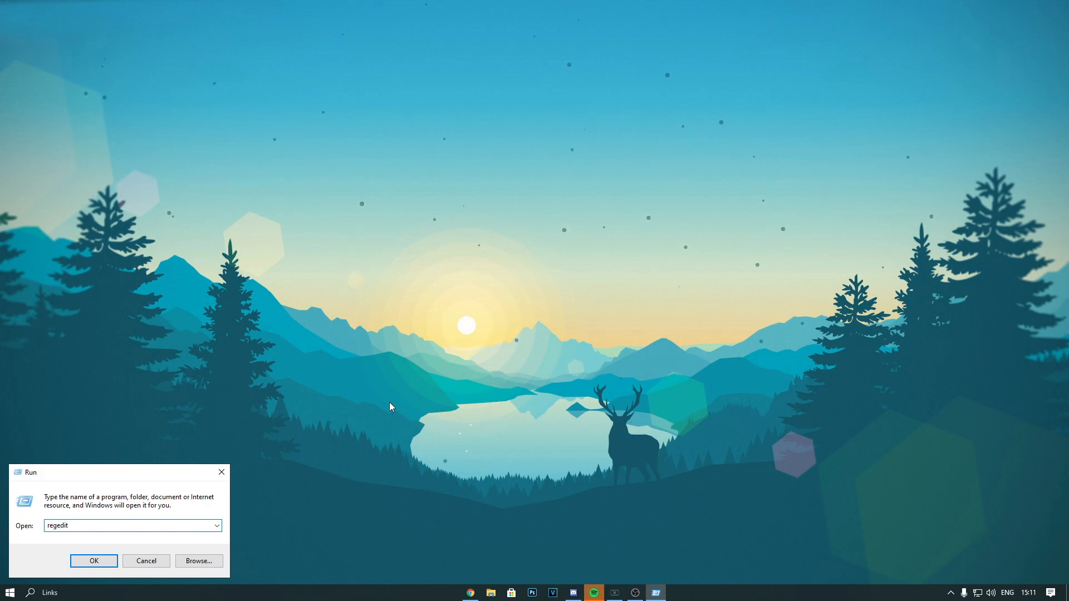
left_click_drag(86, 530, 43, 535)
left_click(96, 526)
left_click(90, 561)
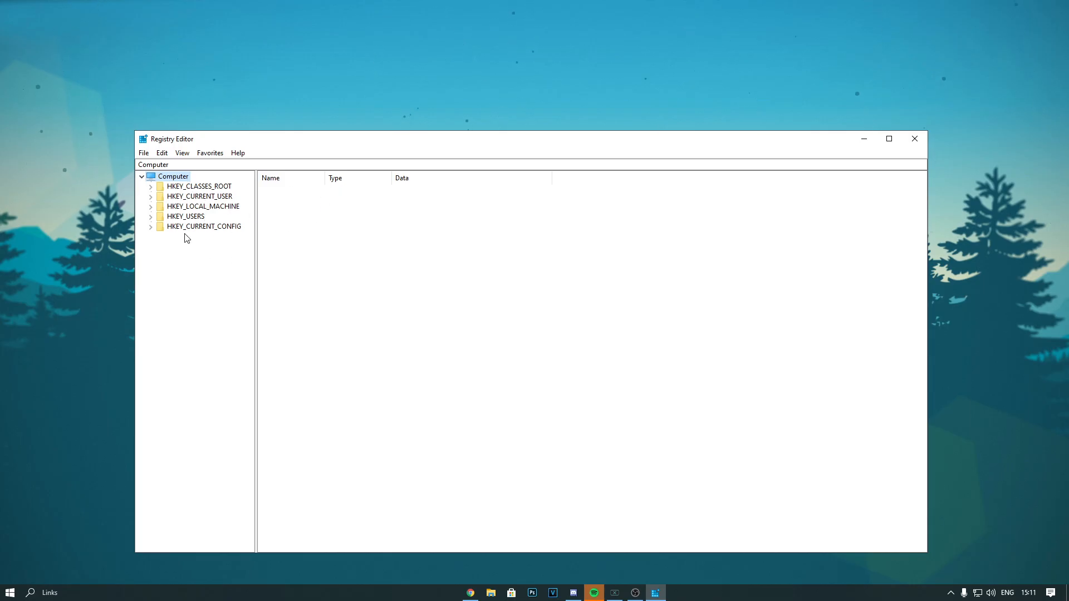
Expand the registry tree to HKEY_LOCAL_MACHINE\SYSTEM\CurrentControlSet\Services
left_click(198, 210)
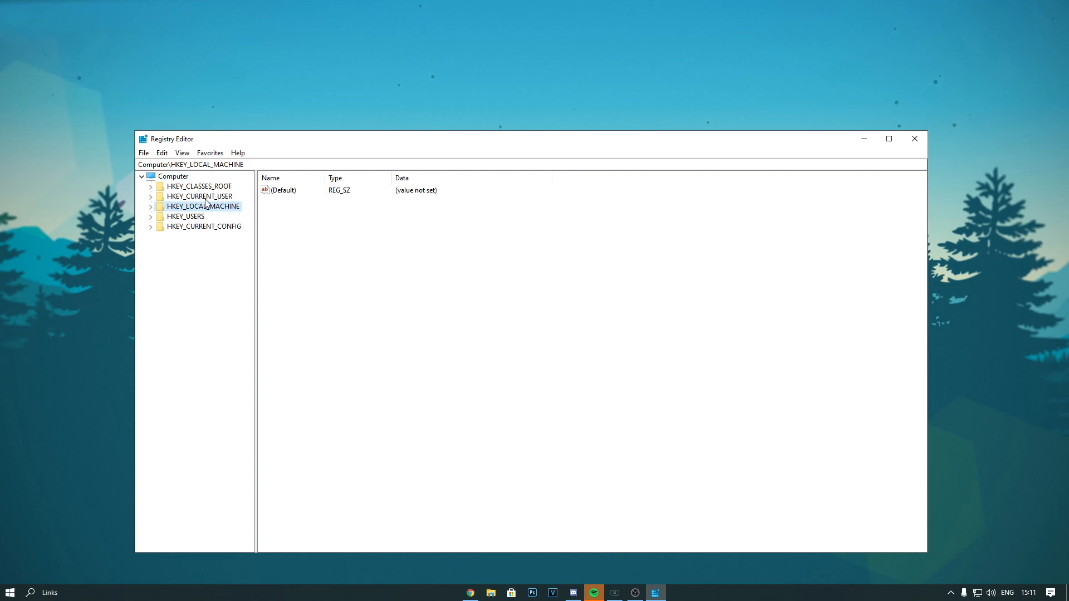
double_click(189, 207)
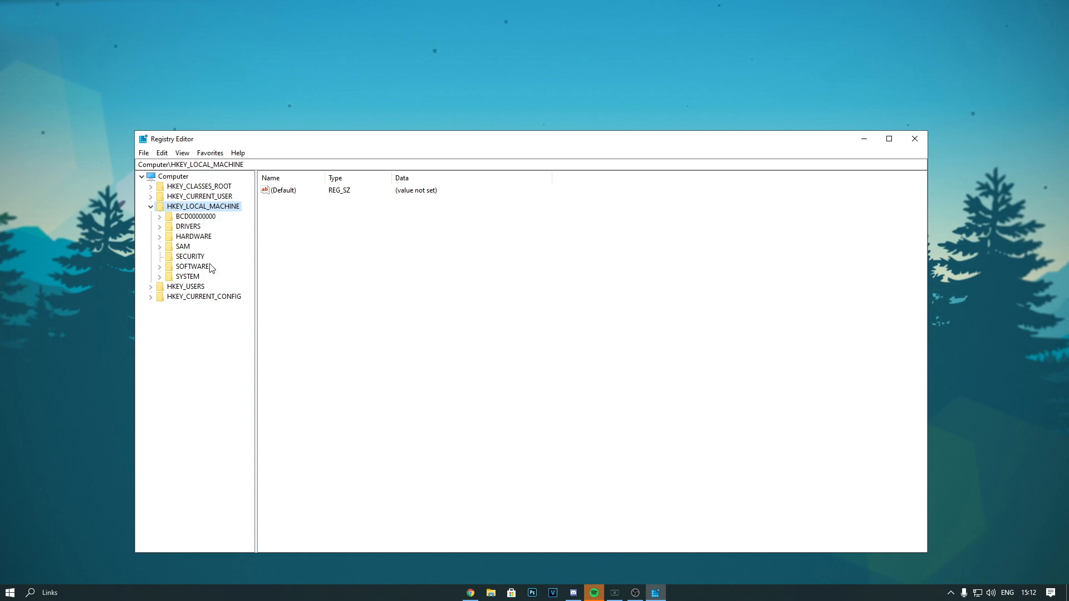
double_click(183, 276)
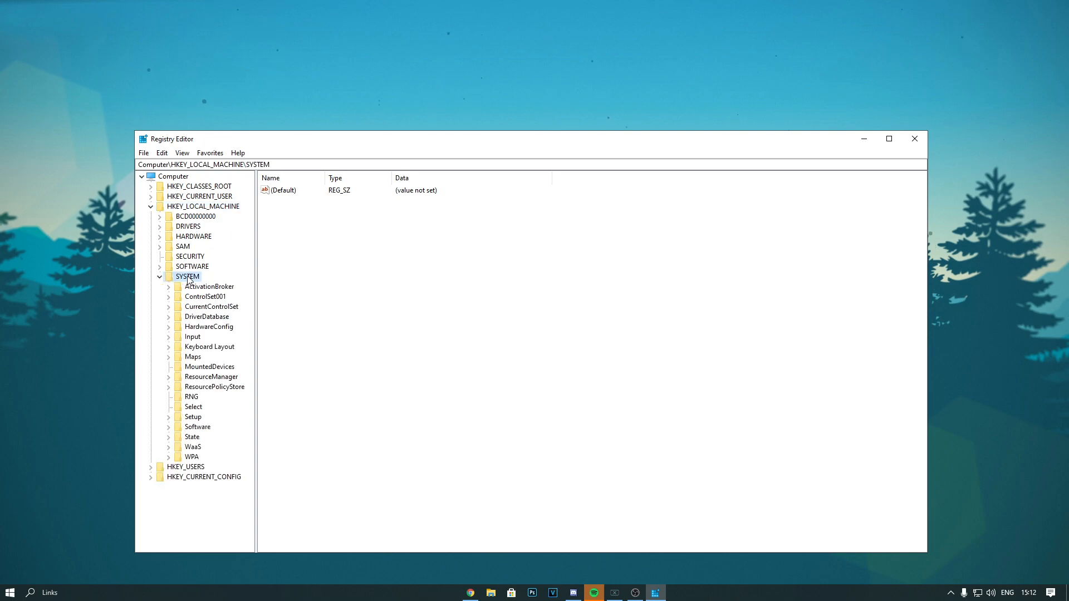
double_click(218, 308)
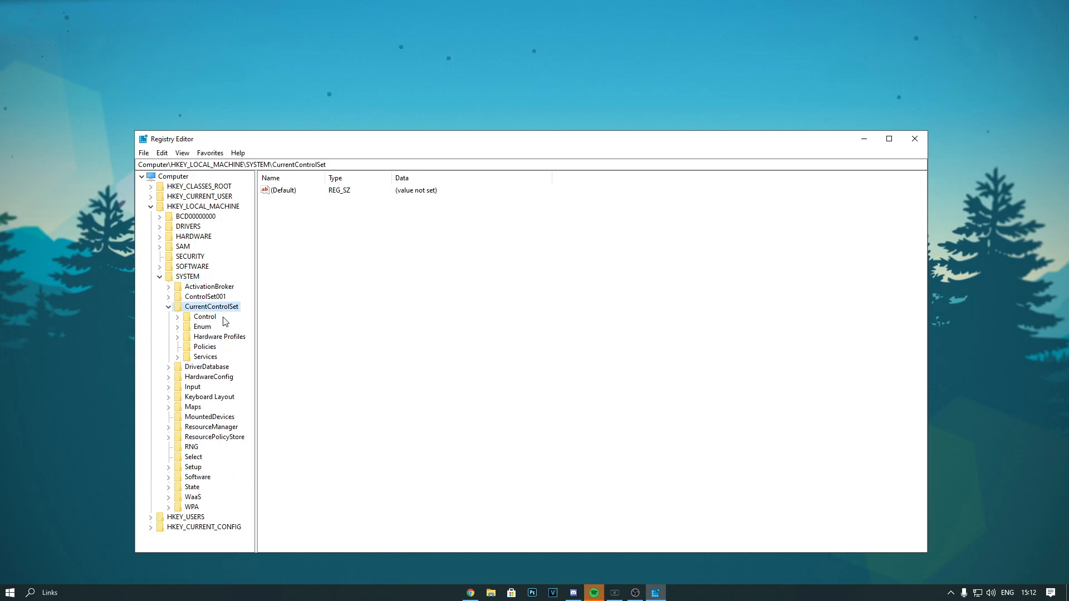
double_click(207, 358)
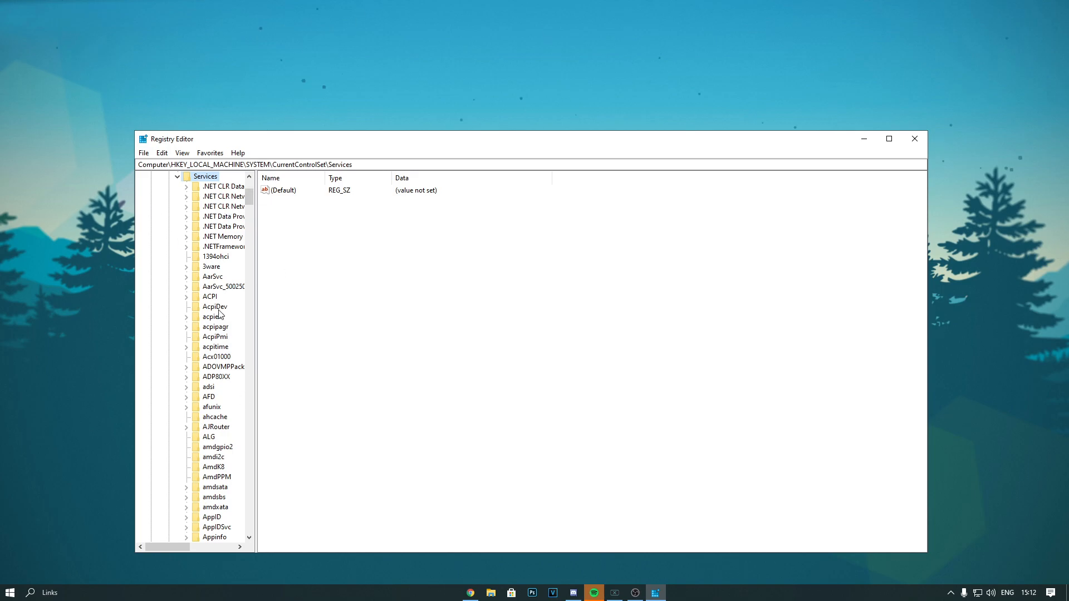
Find the mouclass key among the services, expand it and leave it selected
left_click(223, 206)
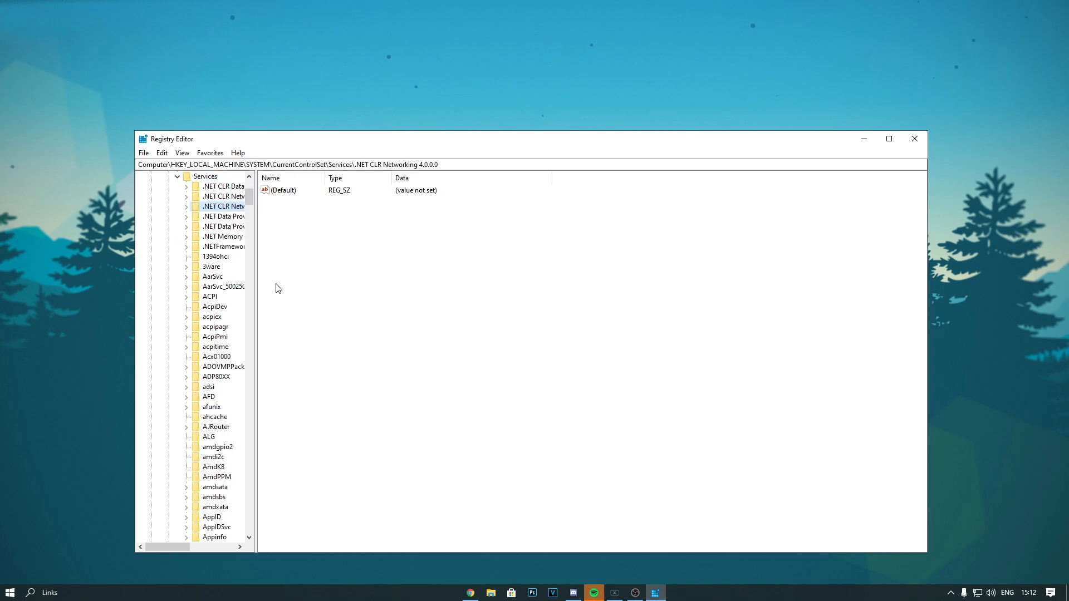
key("m")
scroll(225, 417, "down", 3)
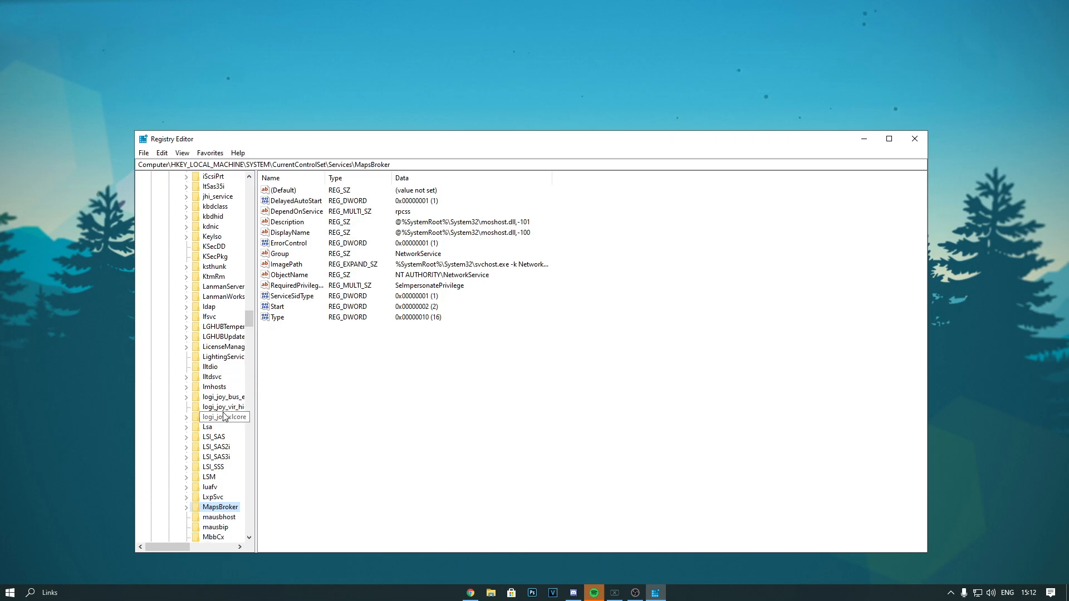
scroll(222, 418, "down", 1)
scroll(219, 415, "down", 3)
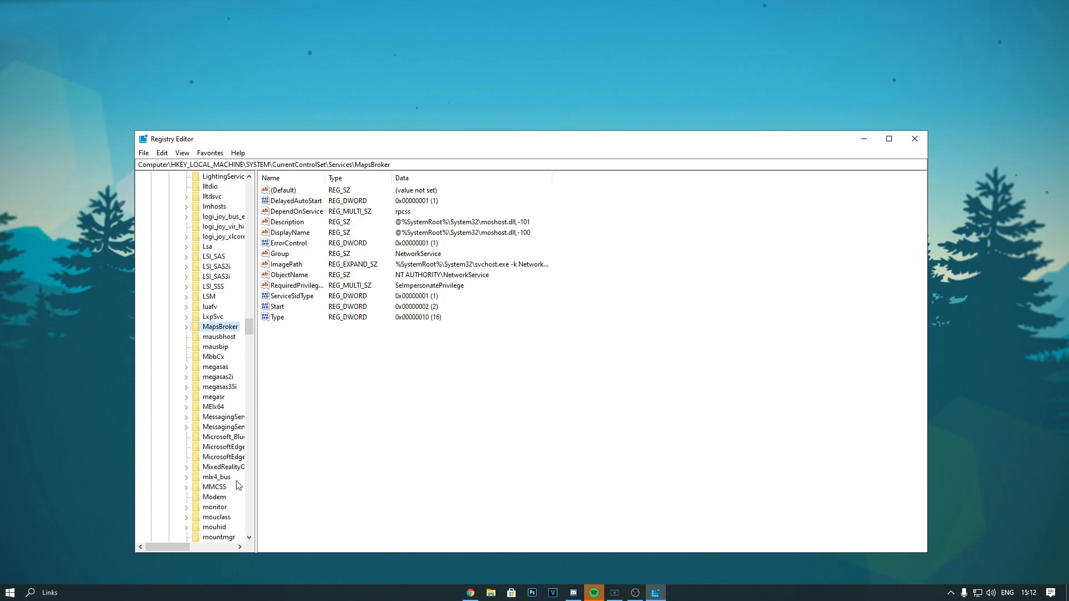
left_click(225, 517)
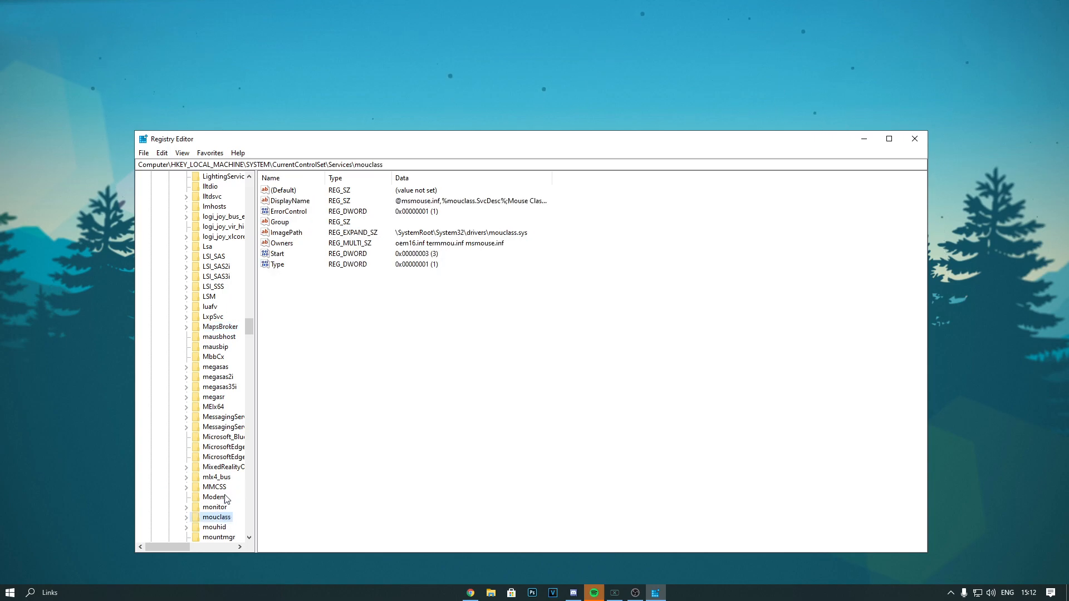
double_click(205, 520)
scroll(206, 518, "down", 1)
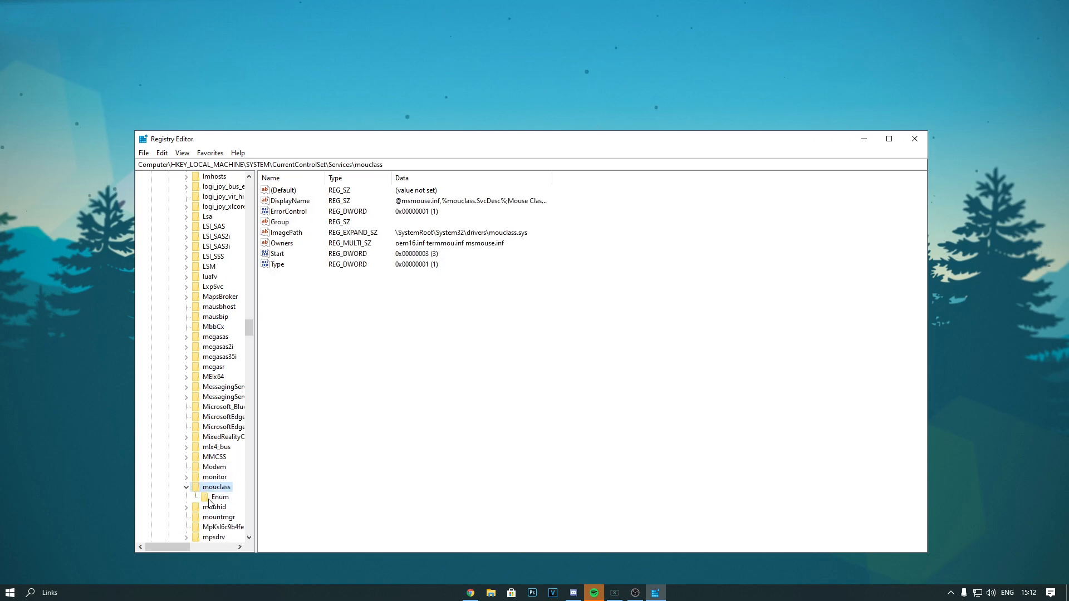
left_click(216, 498)
left_click(216, 489)
left_click(218, 497)
left_click(221, 491)
Create a new subkey named Parameters under mouclass
right_click(217, 488)
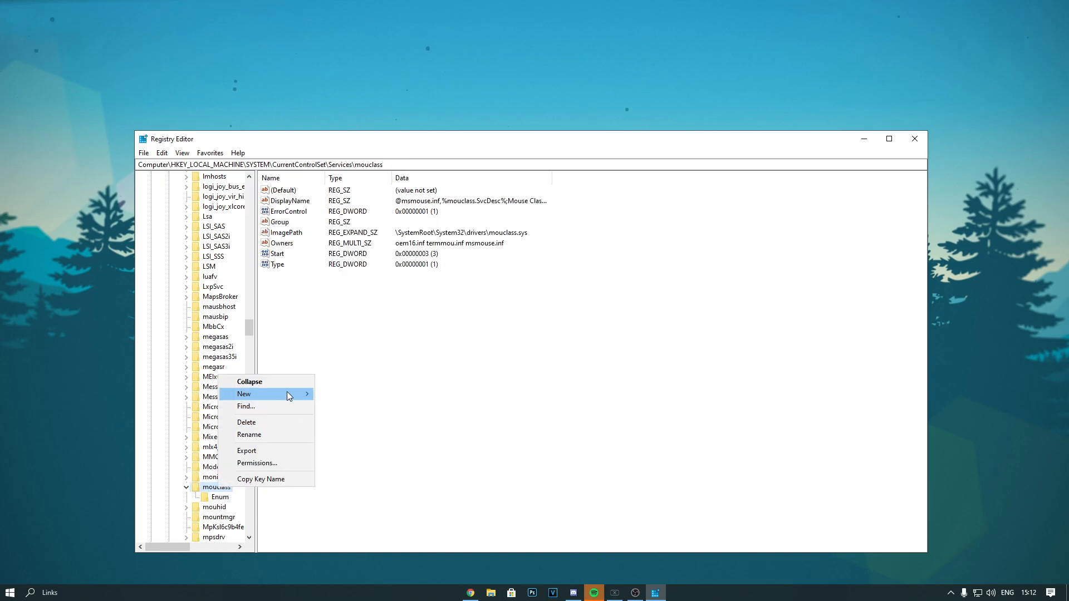
mouse_move(286, 392)
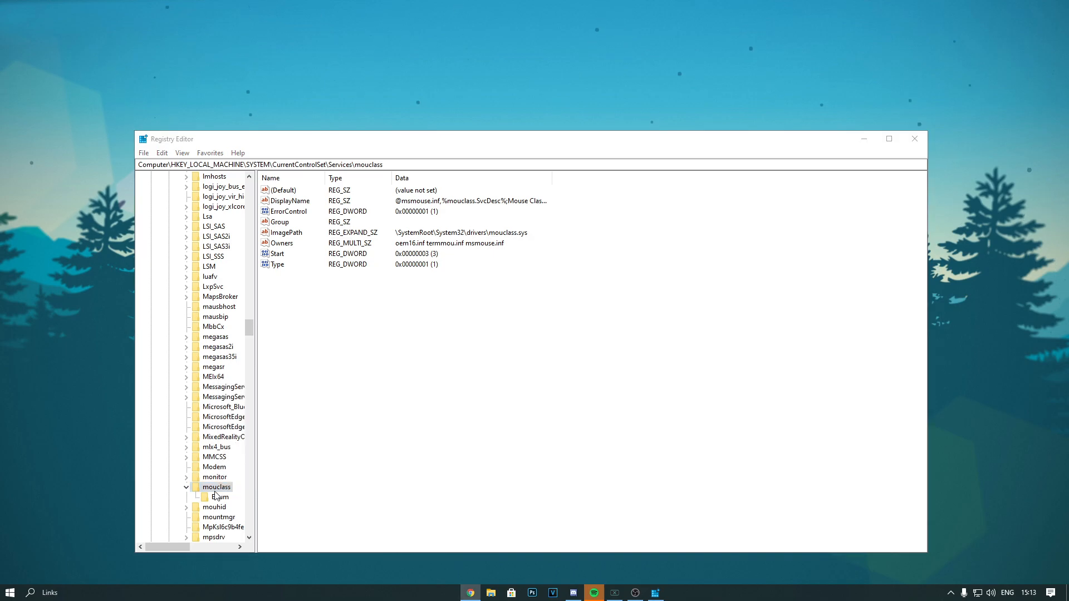
left_click(216, 490)
right_click(217, 485)
mouse_move(258, 396)
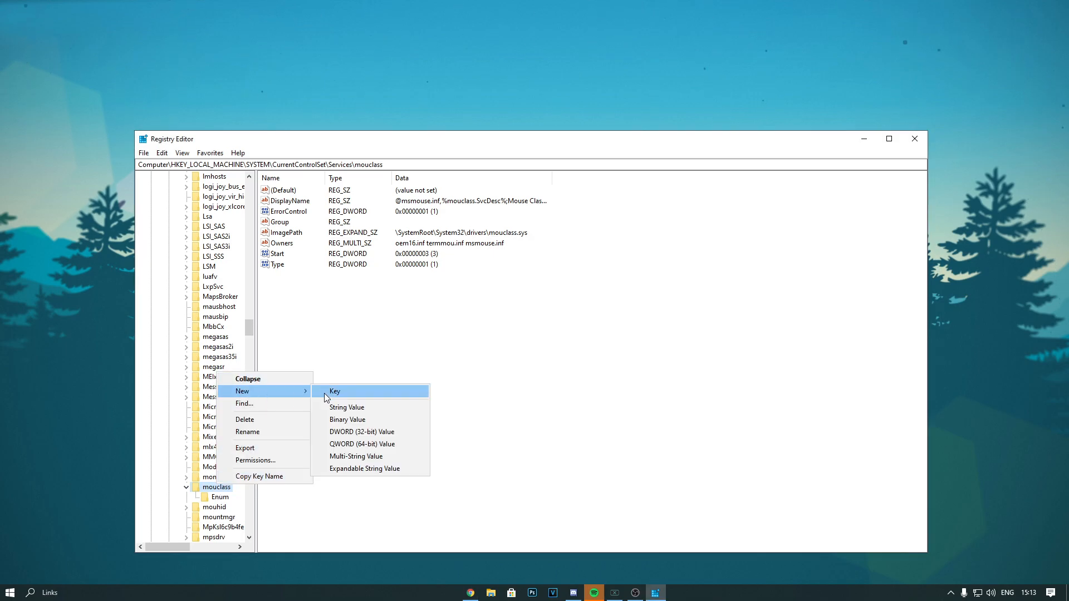
left_click(326, 391)
type("P")
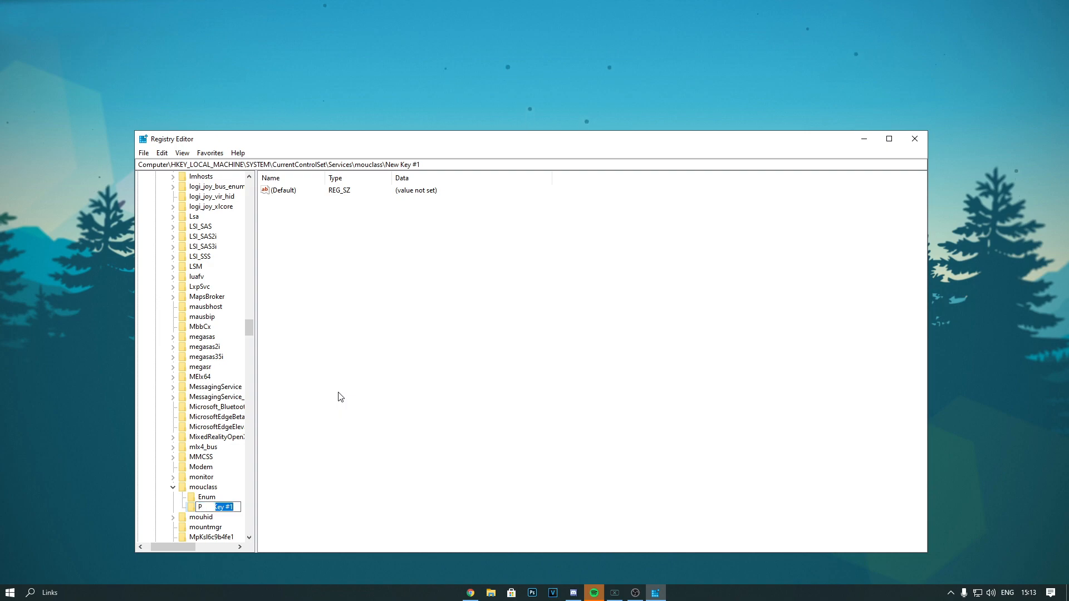
type("arameters")
mouse_move(235, 509)
left_mouse_down()
mouse_move(198, 511)
mouse_move(250, 510)
left_mouse_up()
key("Return")
Add a DWORD (32-bit) value named MouseDataQueueSize to the mouclass Parameters key
right_click(391, 314)
mouse_move(431, 322)
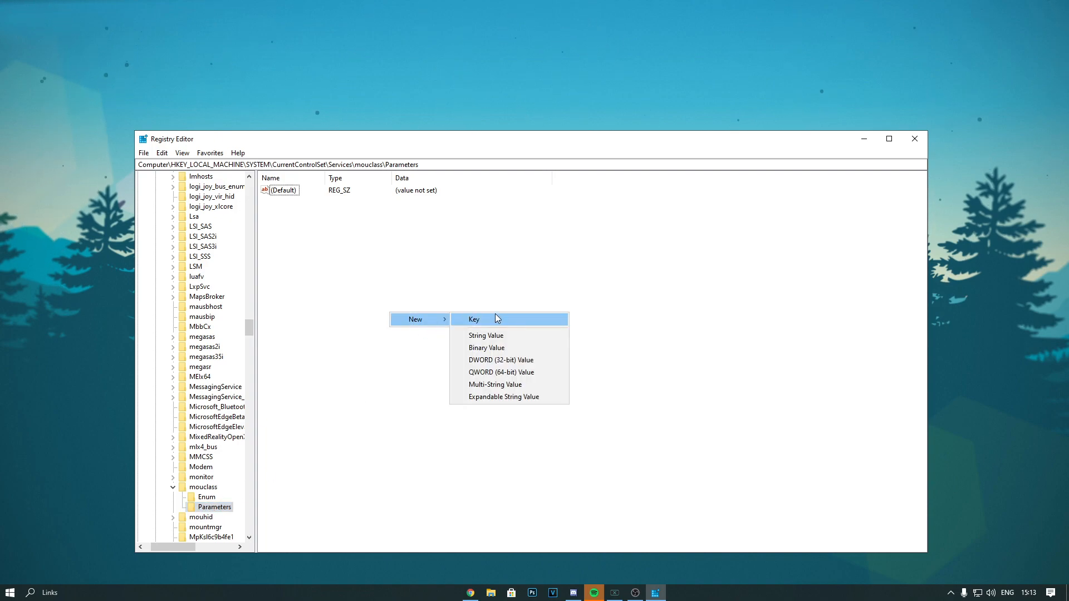
left_click(533, 359)
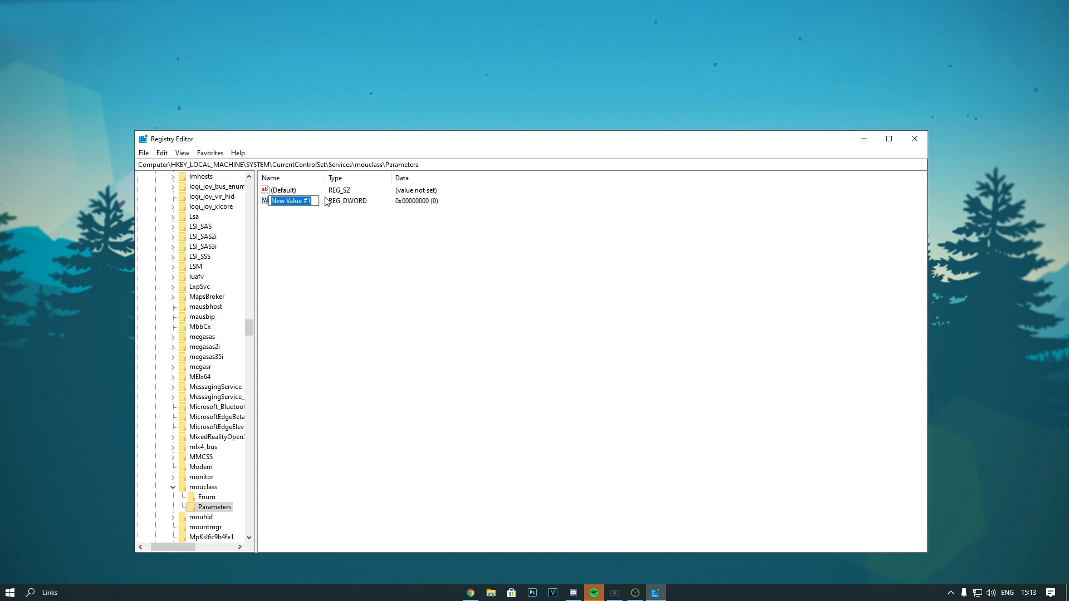
type("Mous")
type("eDat")
type("aQur")
type("e")
type("ueS")
type("ize")
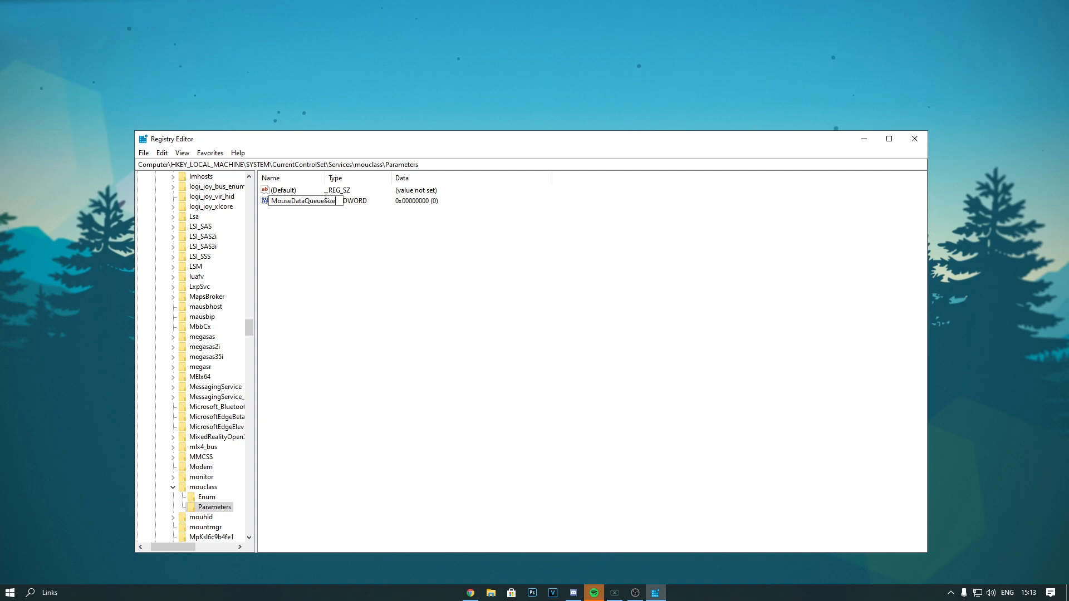
mouse_move(337, 203)
left_mouse_down()
mouse_move(269, 204)
mouse_move(336, 204)
left_mouse_up()
key("Return")
Open the MouseDataQueueSize value for editing and switch its base to decimal
double_click(303, 203)
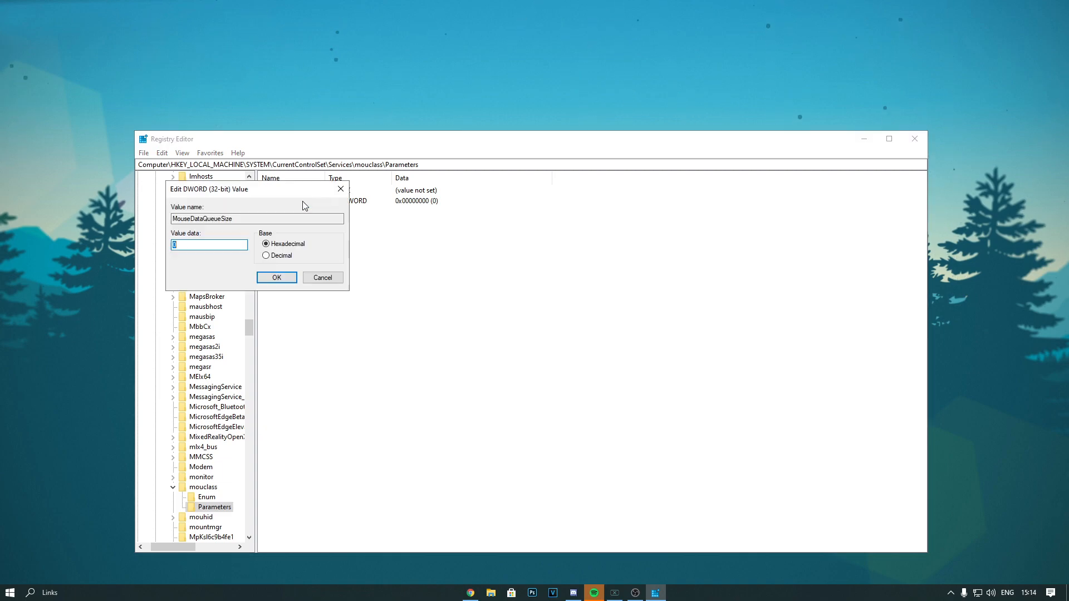
left_click_drag(251, 192, 505, 232)
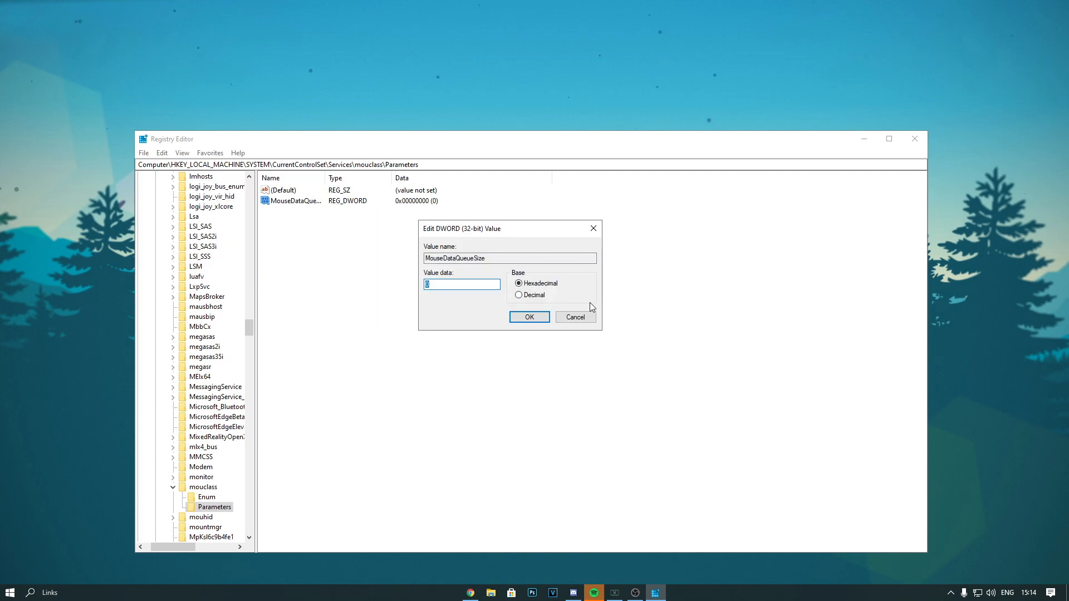
left_click(519, 296)
Try out other decimal data for MouseDataQueueSize, such as 30 and 25
left_click_drag(471, 286, 425, 285)
type("5")
left_click_drag(425, 274, 429, 278)
key("BackSpace")
key("BackSpace")
type("305")
double_click(430, 283)
left_click_drag(437, 284, 413, 275)
left_click(434, 285)
left_click_drag(438, 284, 396, 284)
left_click(428, 289)
left_click_drag(426, 285, 438, 287)
type("25")
Set the MouseDataQueueSize value data to decimal 35 and accept it
left_click_drag(447, 284, 425, 287)
type("35")
left_click(529, 317)
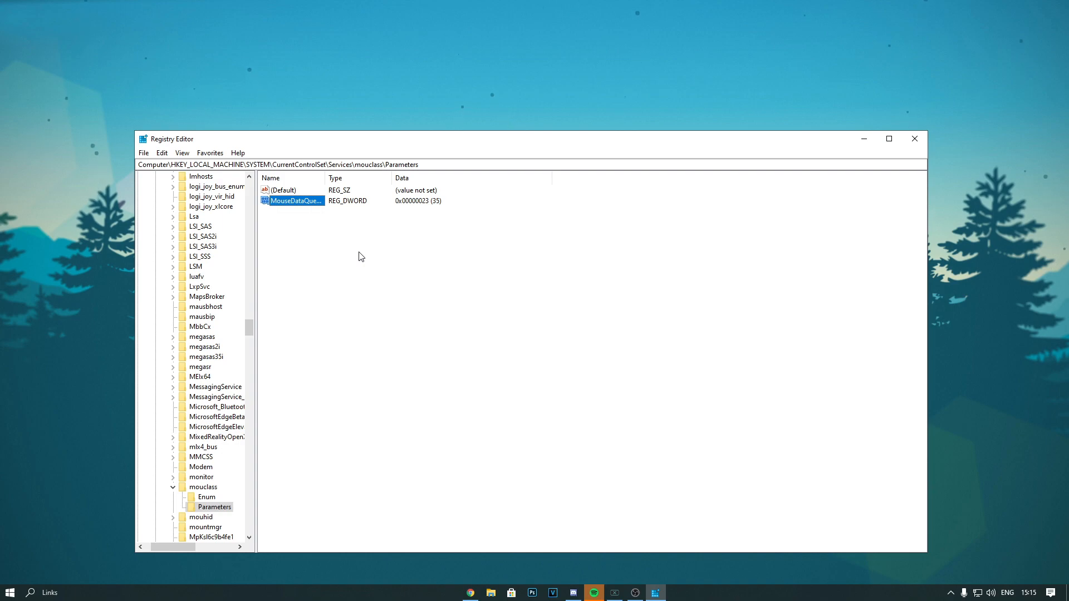
Expand the kbdclass service key and open its Parameters subkey
scroll(211, 318, "down", 4)
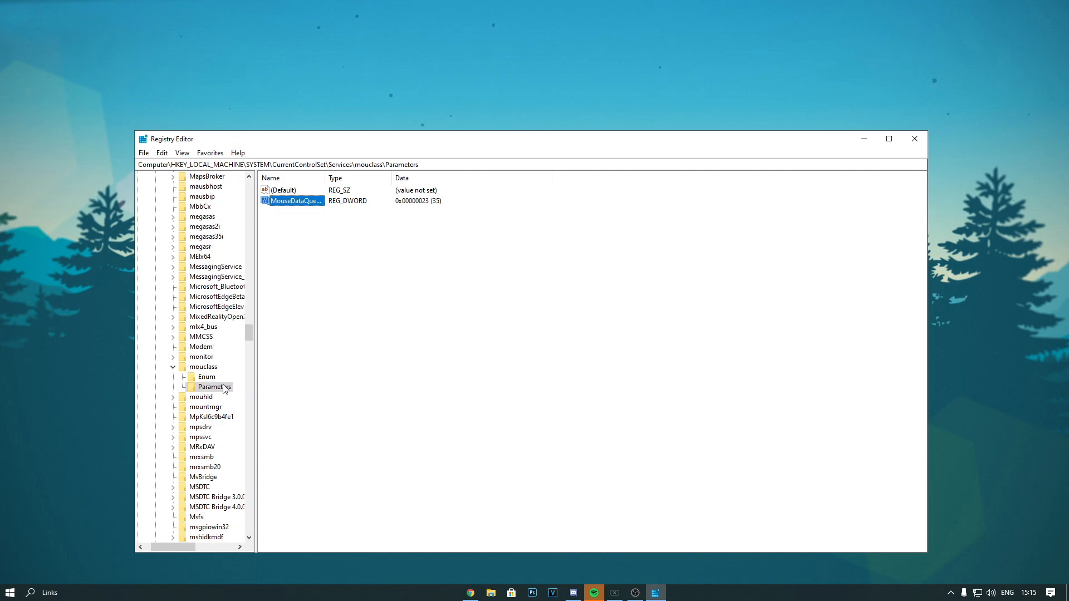
left_click(201, 447)
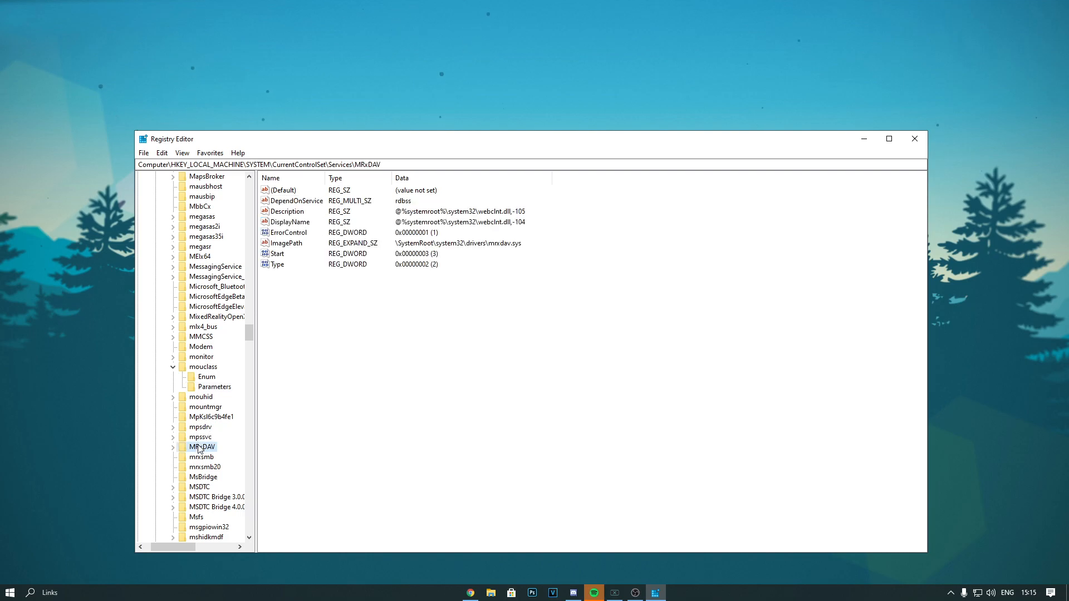
key("k")
scroll(225, 461, "down", 2)
key("k")
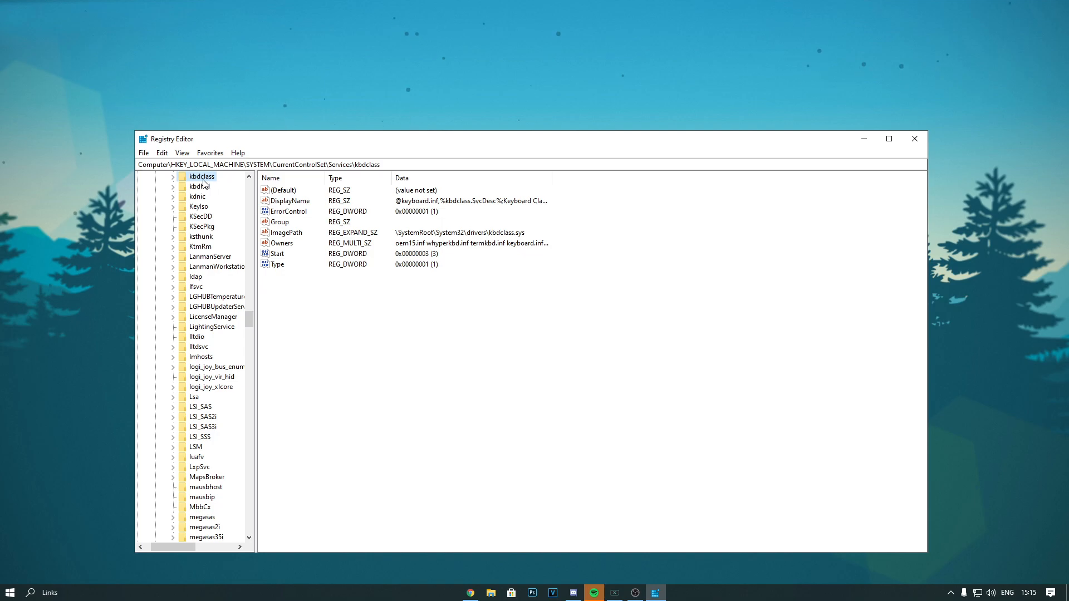
left_click(173, 177)
left_click(206, 197)
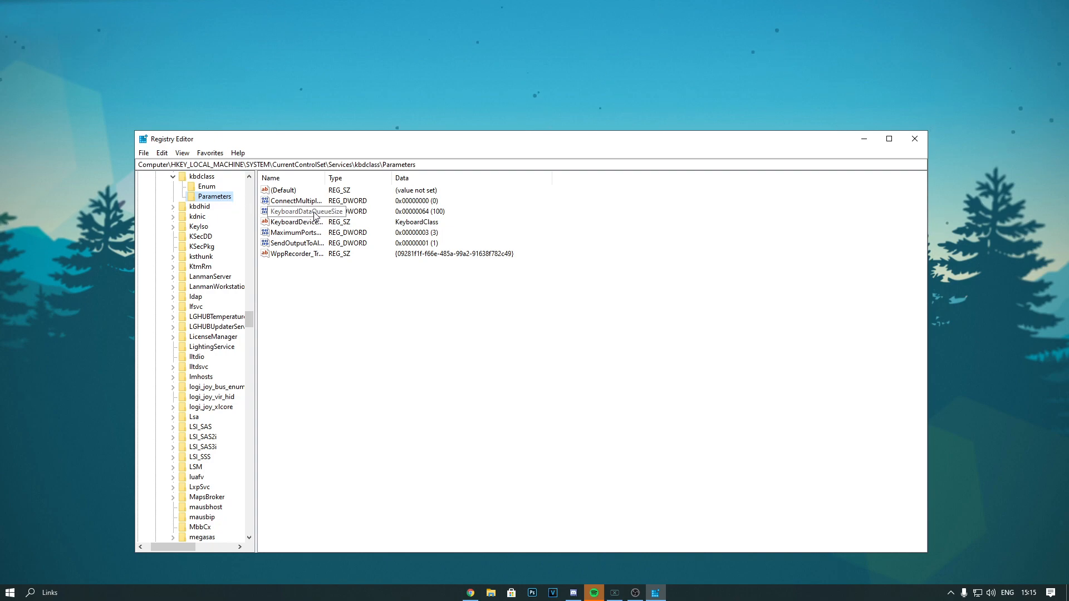
Set KeyboardDataQueueSize in the kbdclass Parameters key to decimal 30
left_click(276, 216)
double_click(295, 216)
left_click(273, 256)
left_click(206, 246)
left_click_drag(221, 246, 158, 255)
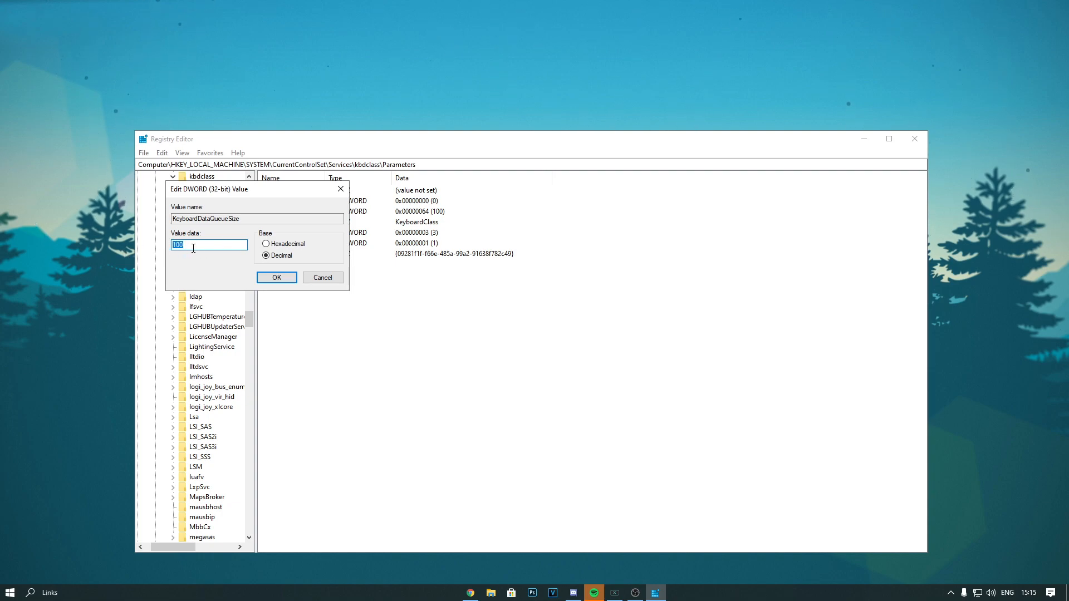
type("30")
left_click(277, 278)
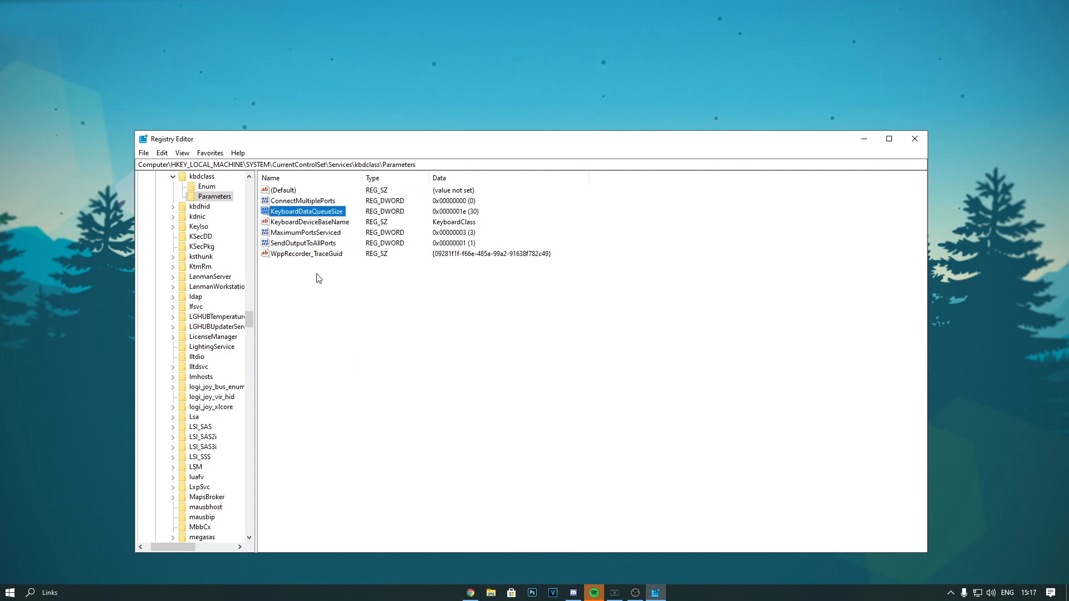
Widen the value name column and set KeyboardDataQueueSize to decimal 100
mouse_move(313, 279)
left_mouse_down()
mouse_move(289, 193)
mouse_move(301, 275)
left_mouse_up()
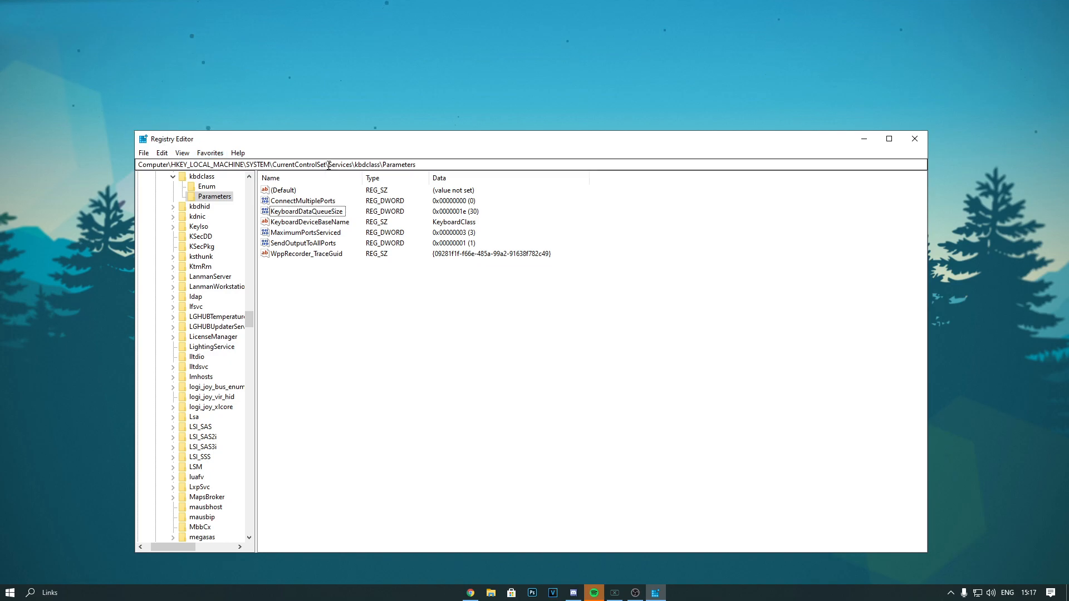
double_click(307, 211)
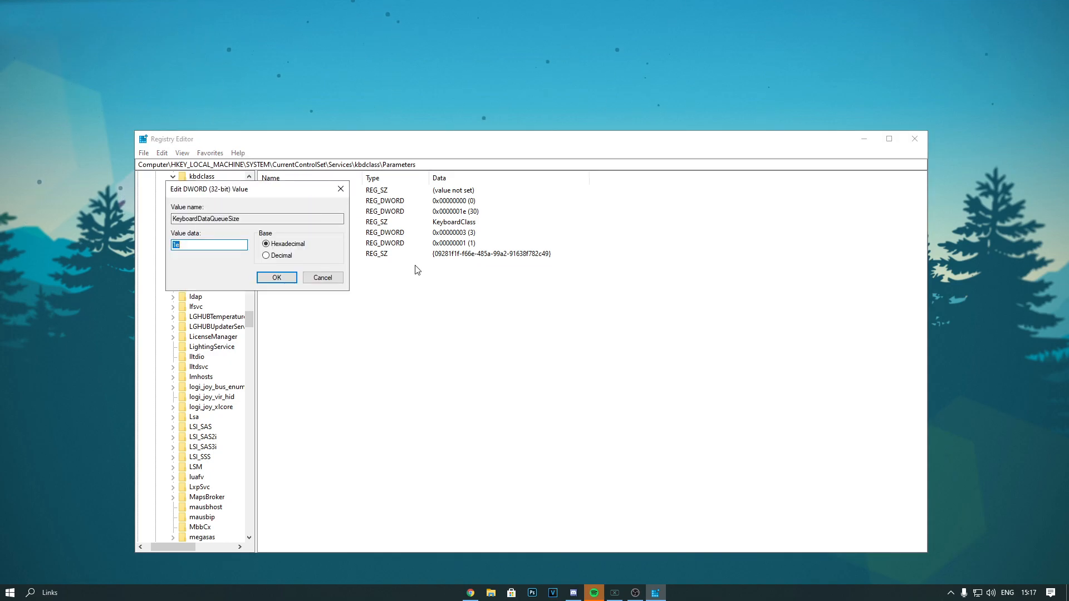
left_click(266, 256)
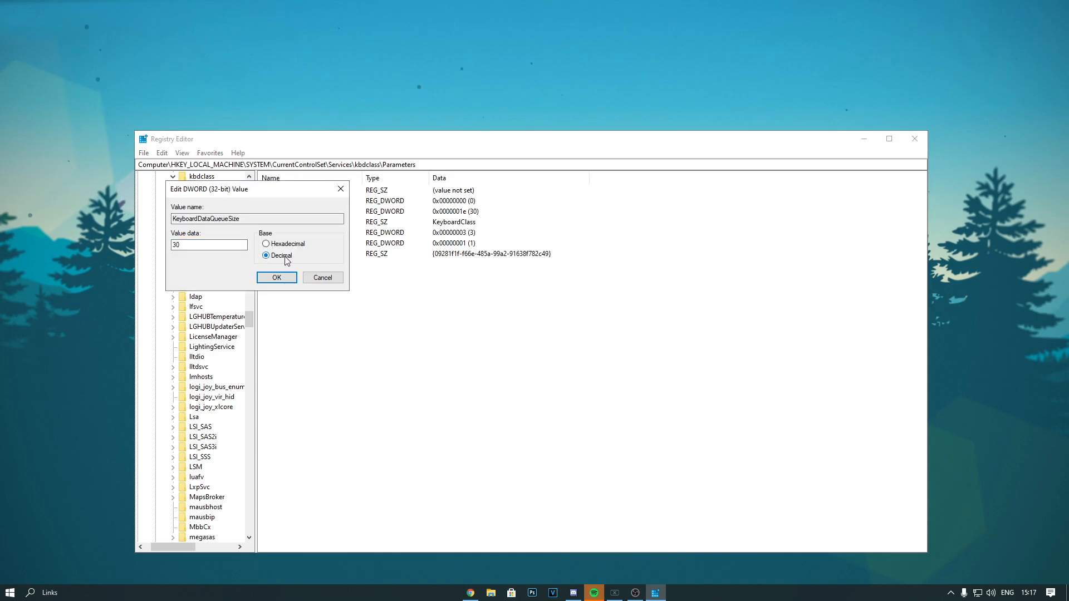
double_click(196, 244)
type("100")
left_click(277, 277)
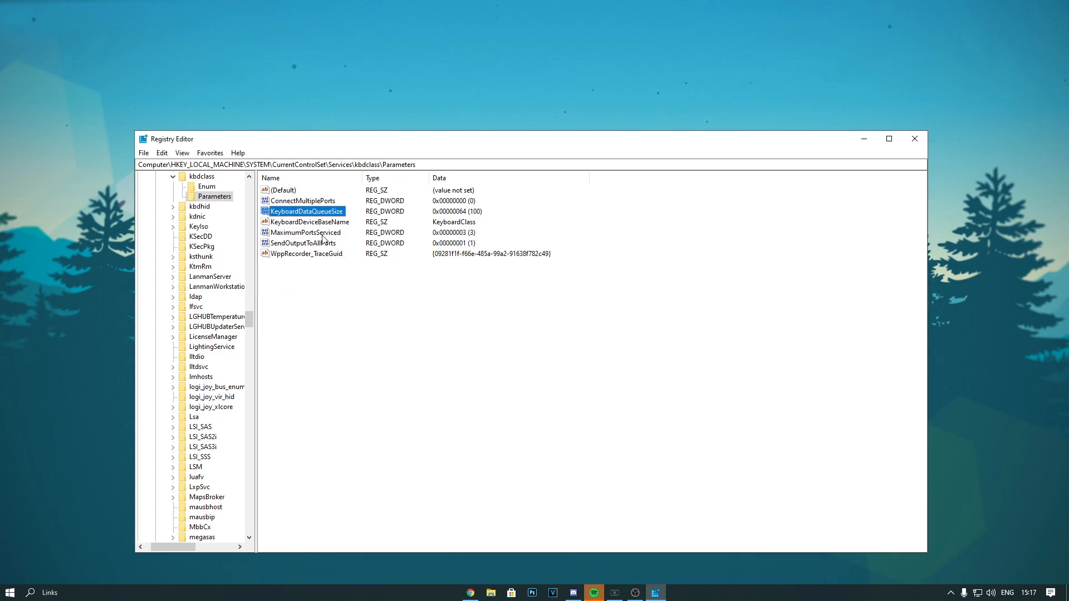
Return to the Parameters subkey of the mouclass service in the registry tree
scroll(251, 309, "up", 6)
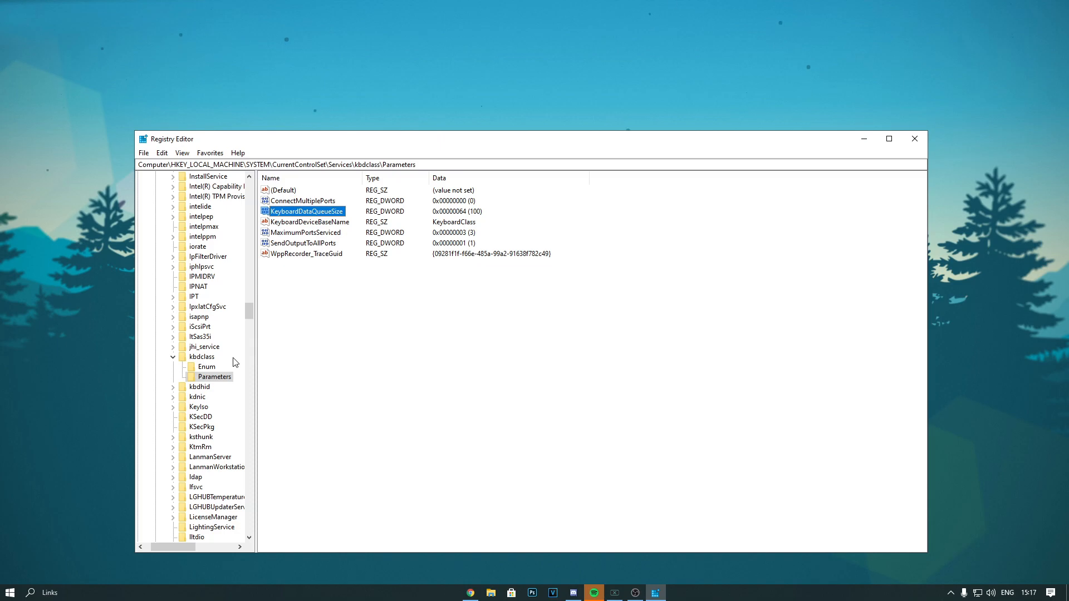
scroll(193, 337, "up", 5)
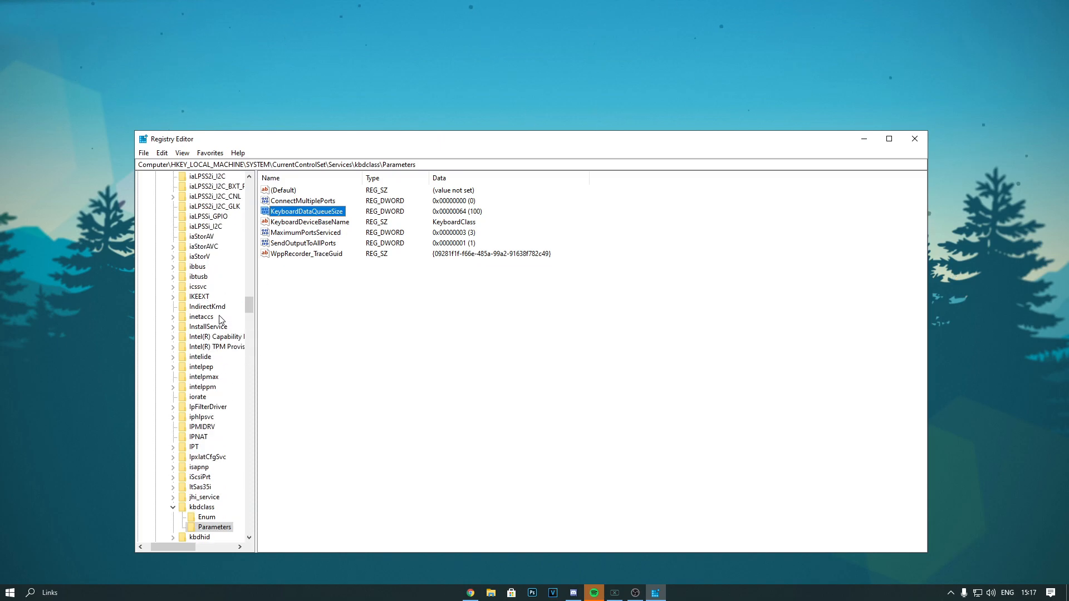
left_click(202, 317)
key("m")
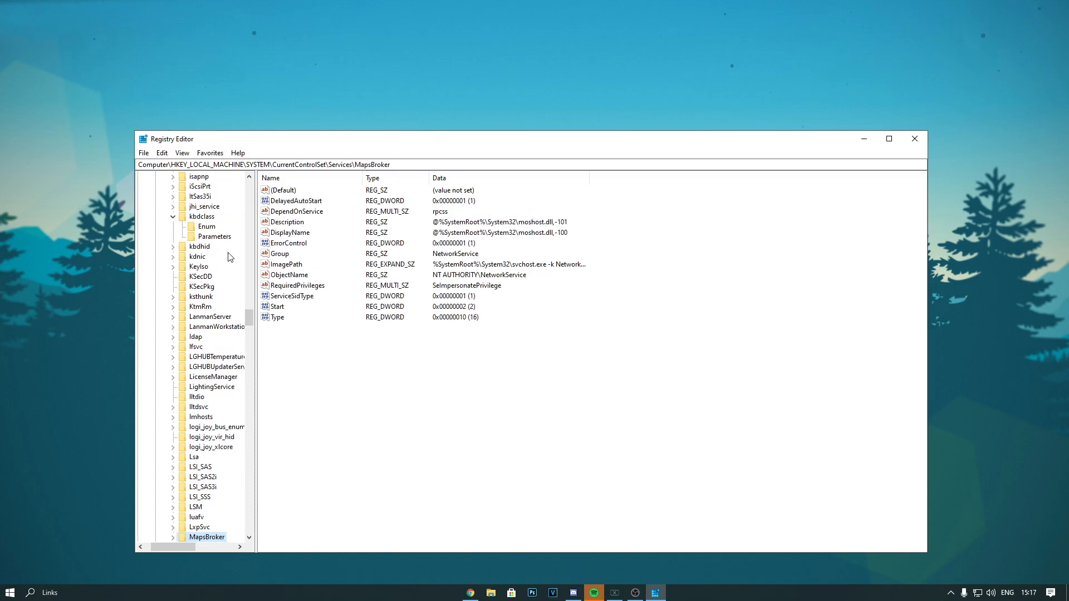
scroll(216, 448, "down", 4)
scroll(223, 456, "down", 1)
scroll(223, 457, "down", 2)
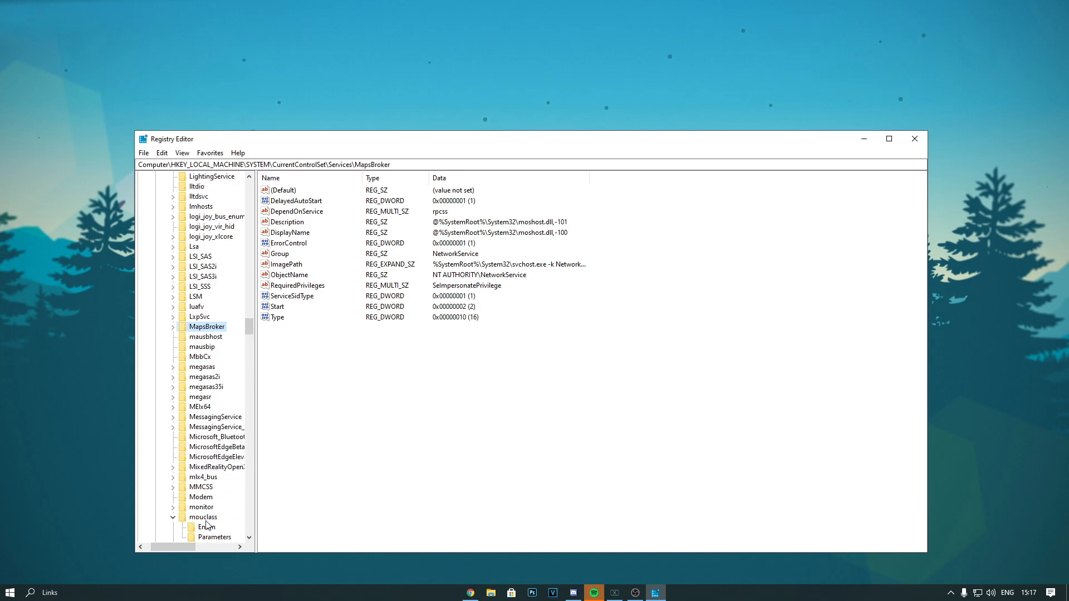
scroll(212, 523, "down", 2)
left_click(222, 479)
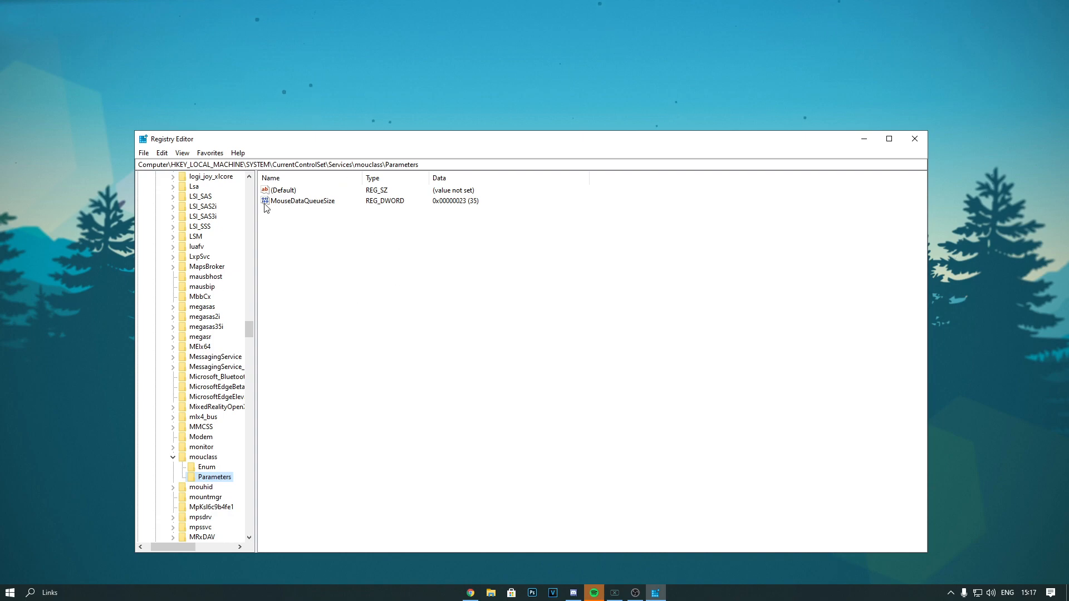
Set MouseDataQueueSize in the mouclass Parameters key to decimal 100
double_click(310, 202)
left_click(265, 256)
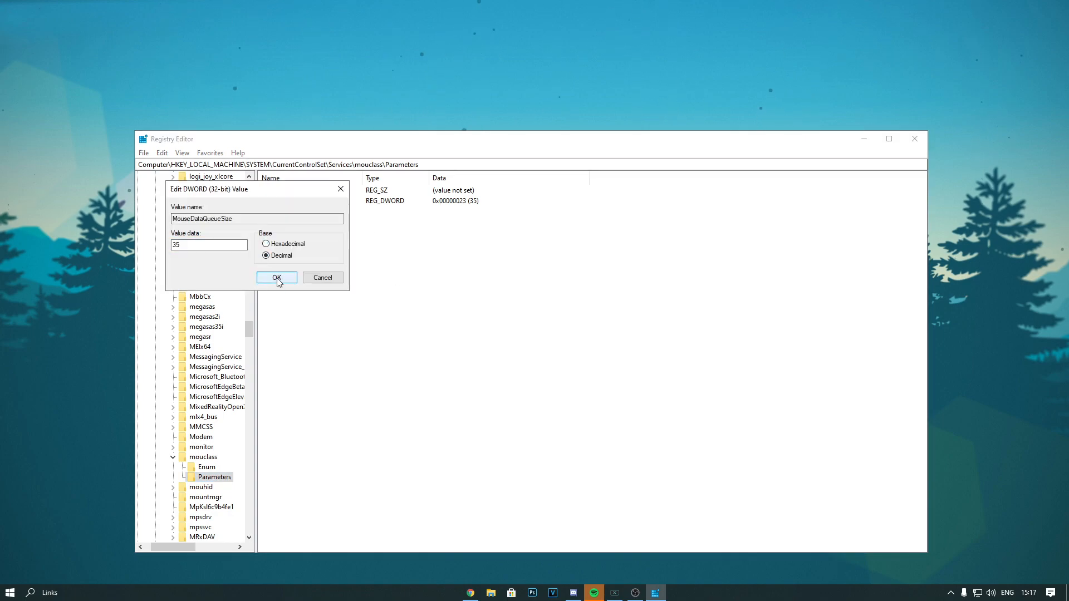
left_click_drag(192, 245, 139, 238)
type("100")
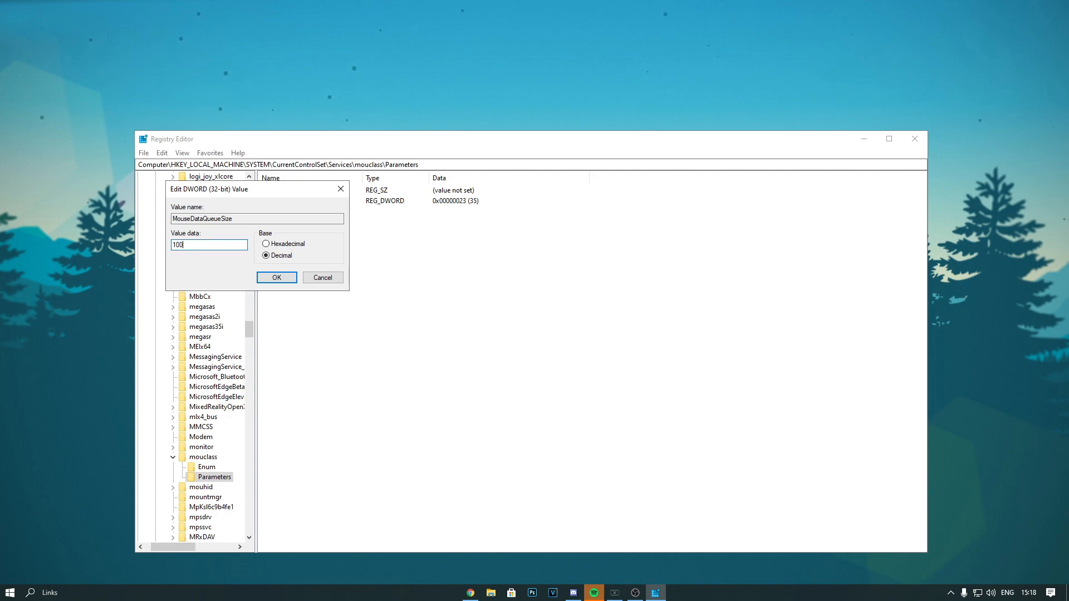
left_click(267, 277)
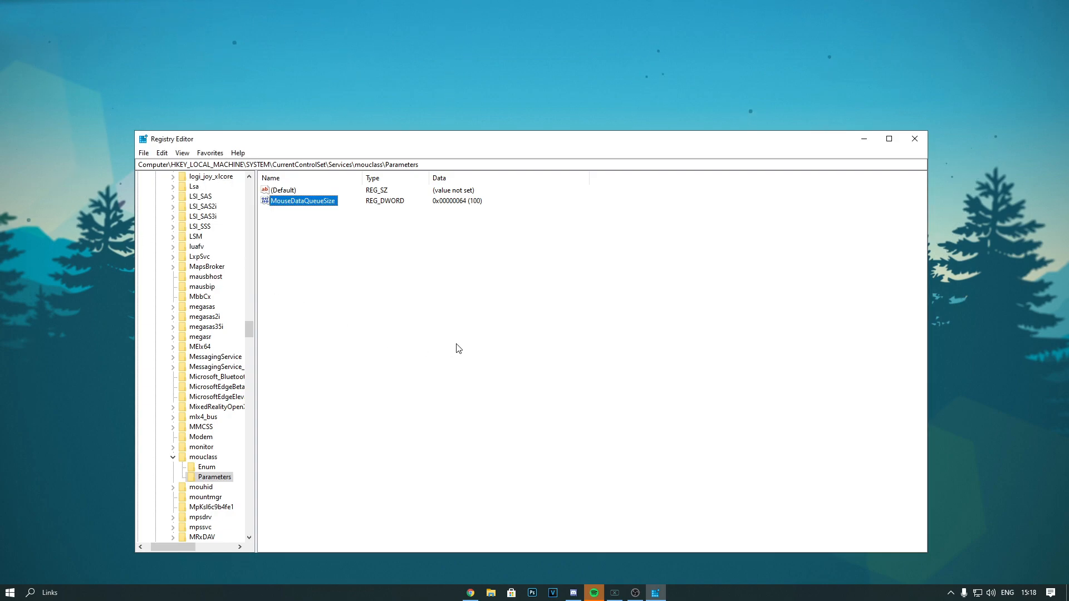
left_click(390, 322)
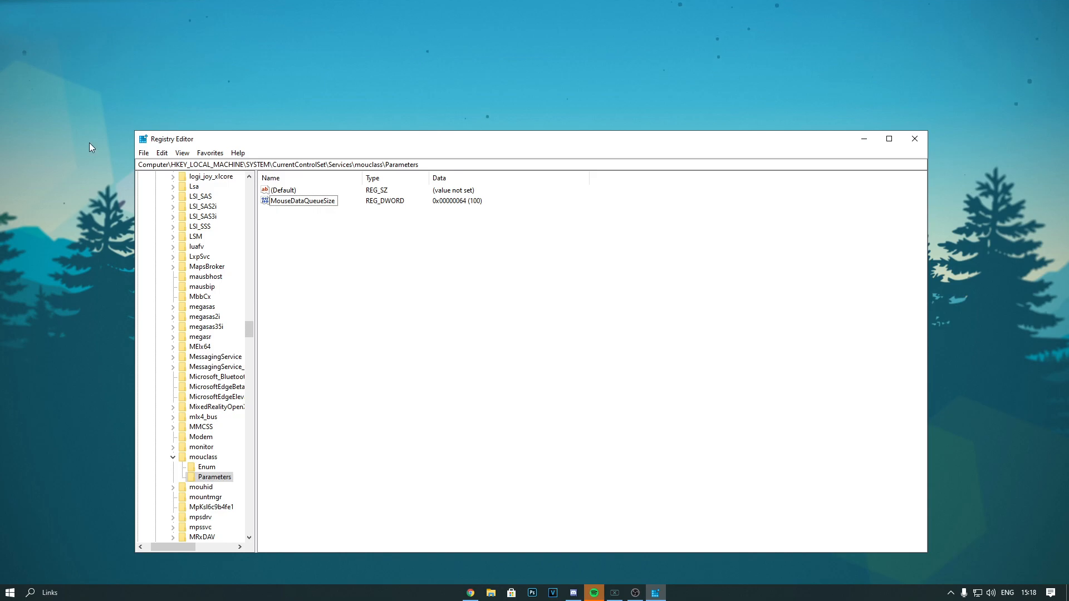
Close the Registry Editor window
left_click(143, 153)
left_click(133, 154)
left_click(915, 139)
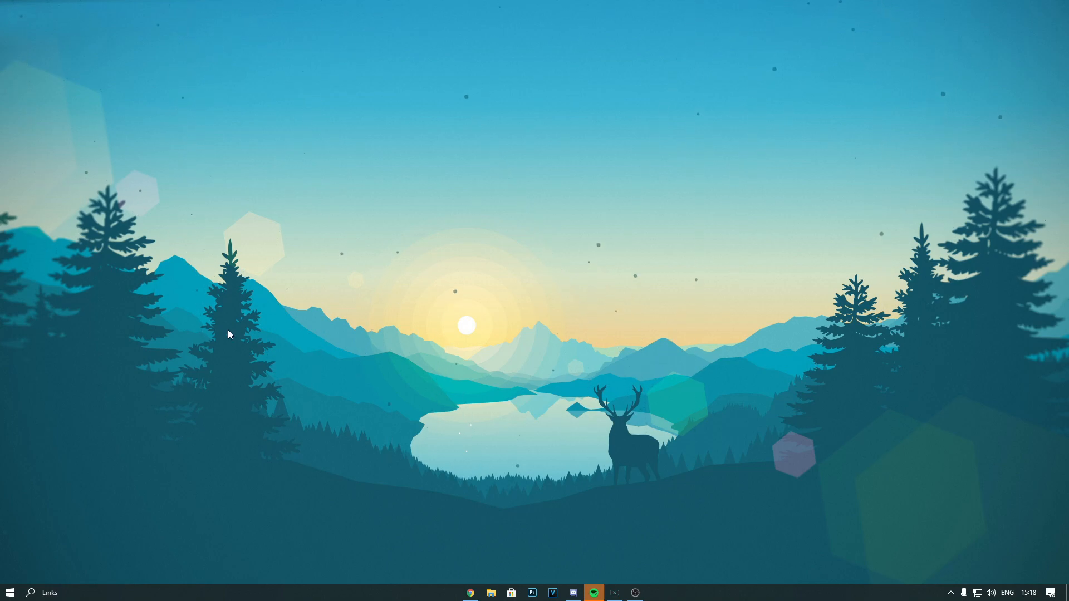
Reopen the Registry Editor from the Run dialog and bring the mouclass Parameters key into view
key("super+r")
key("Return")
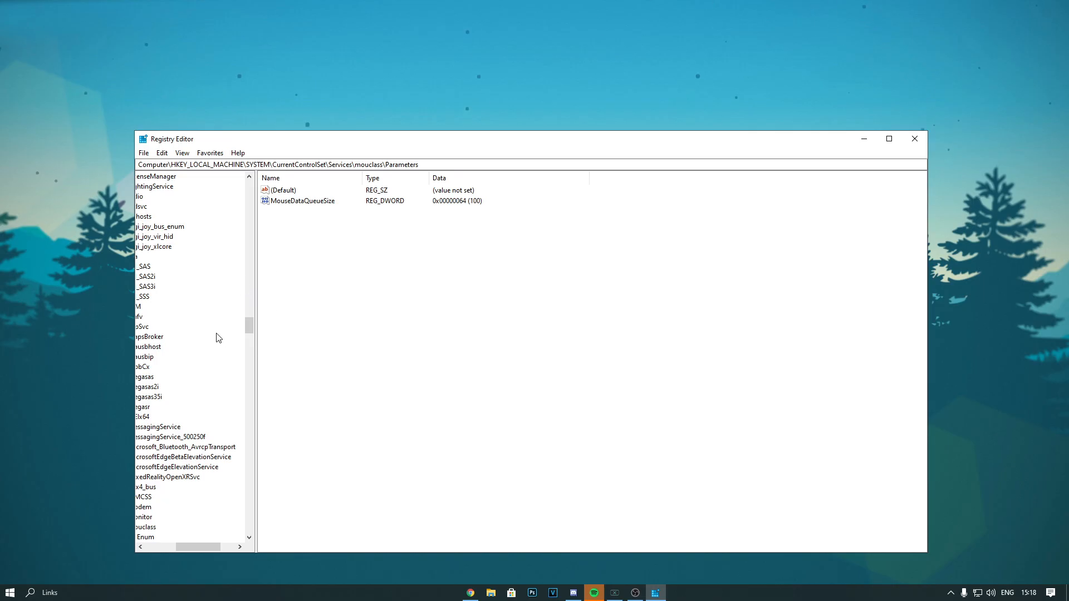
left_click_drag(234, 137, 259, 120)
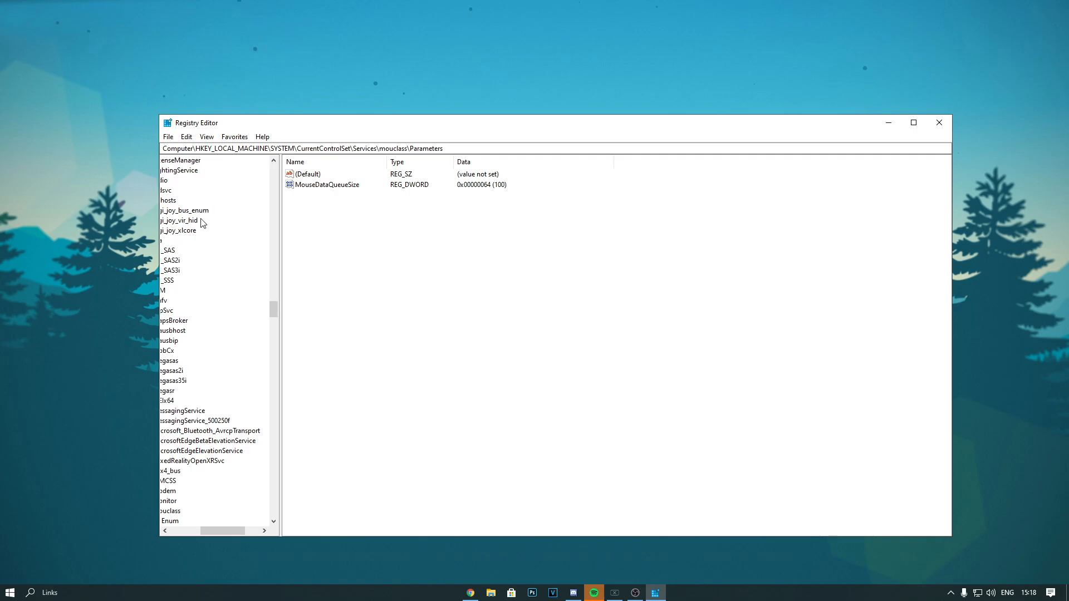
scroll(201, 219, "down", 3)
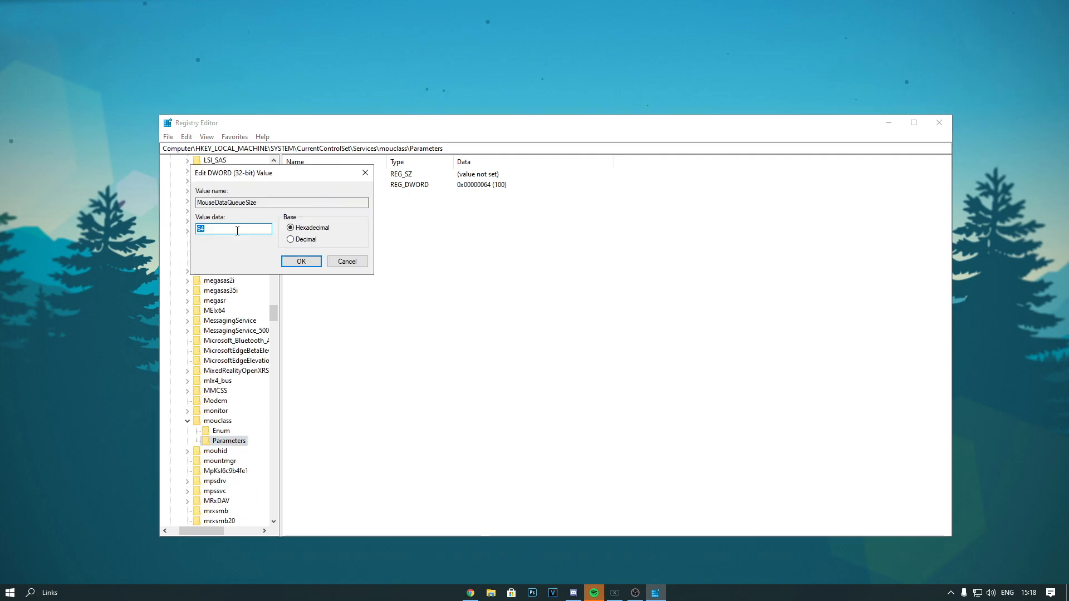
Check the MouseDataQueueSize value data in decimal base, then exit the Registry Editor
left_click(290, 239)
key("Return")
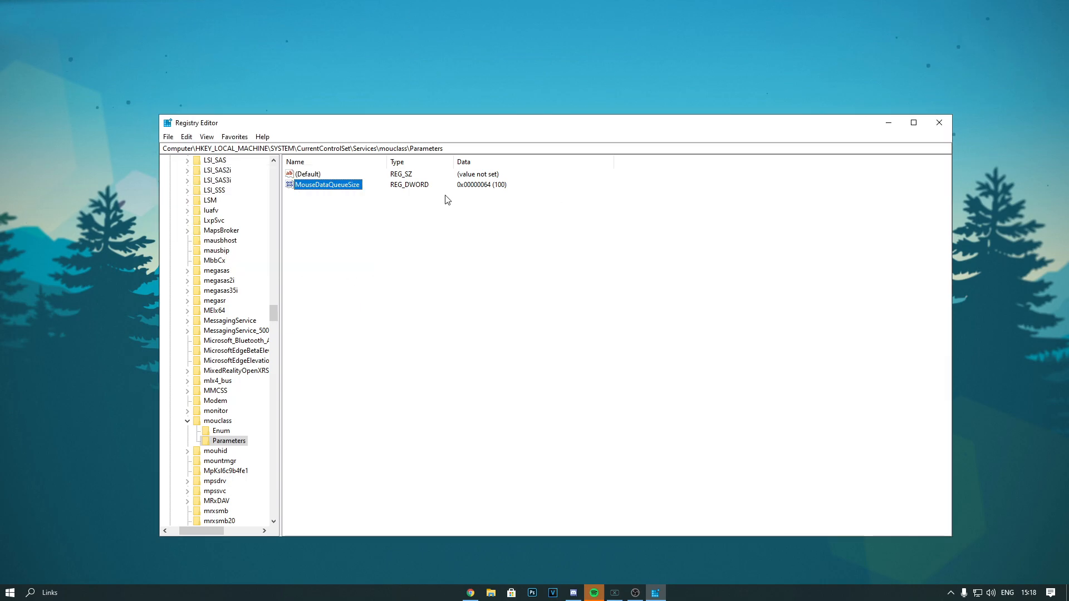
left_click(941, 121)
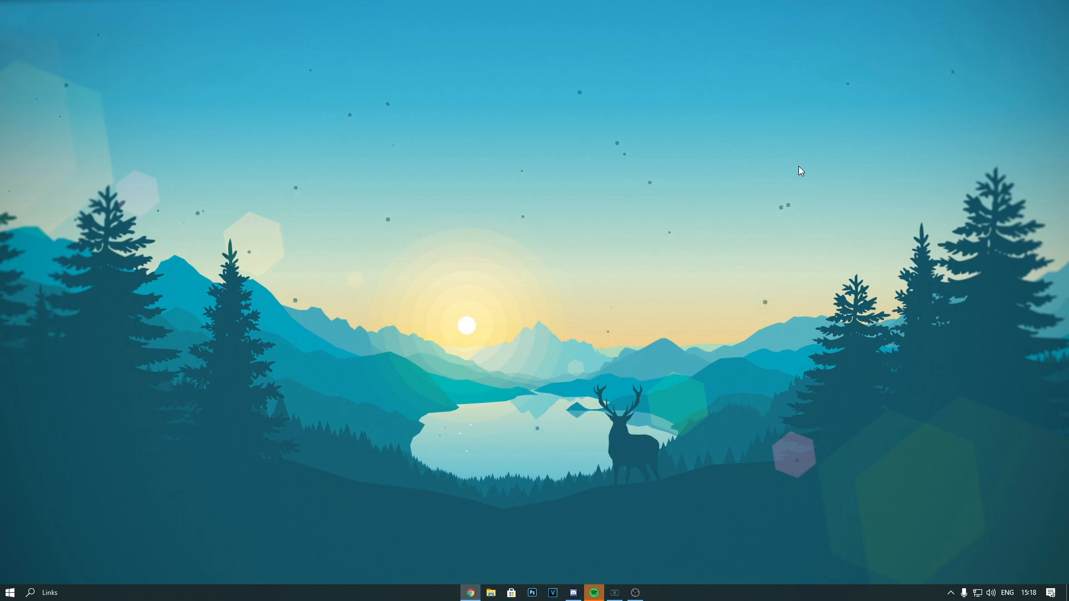